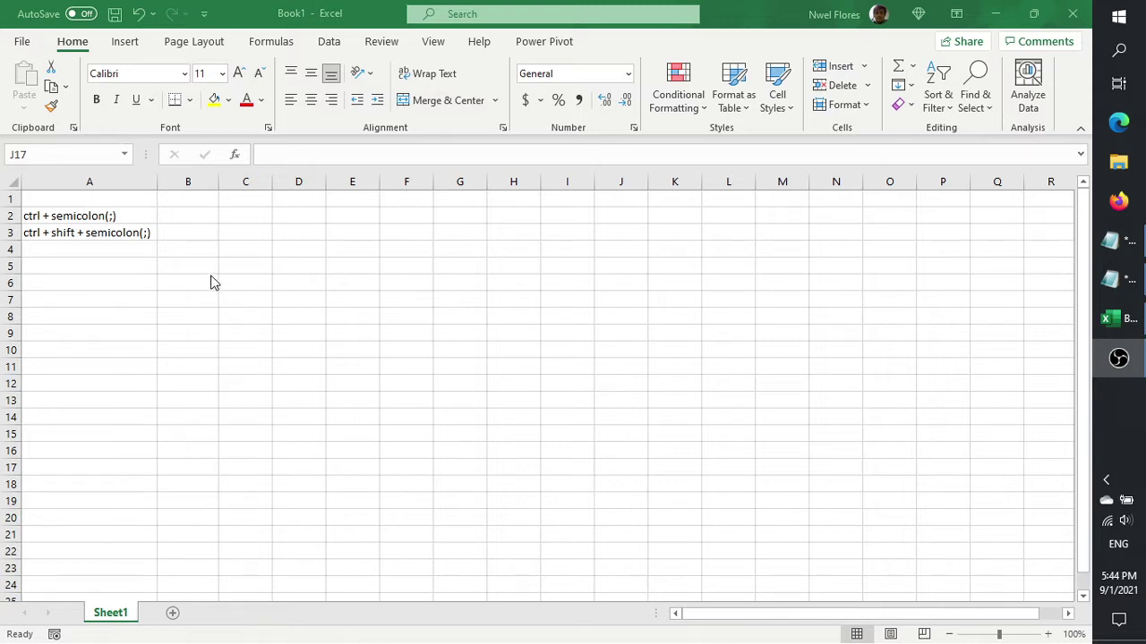
- Enter today's date, 9/1/2021, into cell B2 with Ctrl+;
click(183, 219)
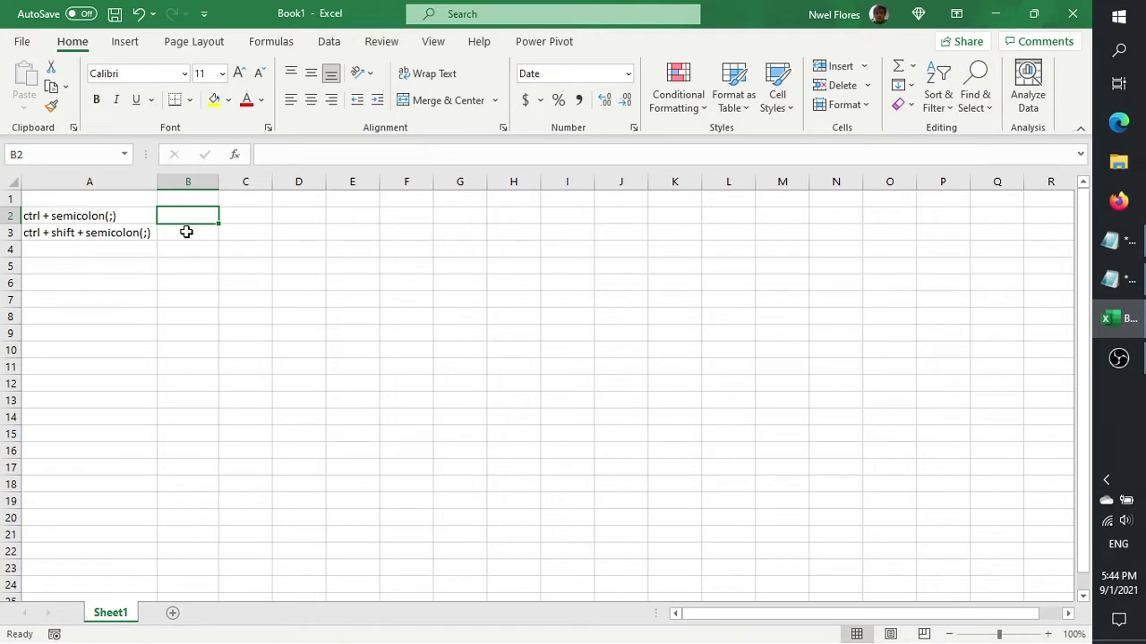
key(ctrl+semicolon)
key(Return)
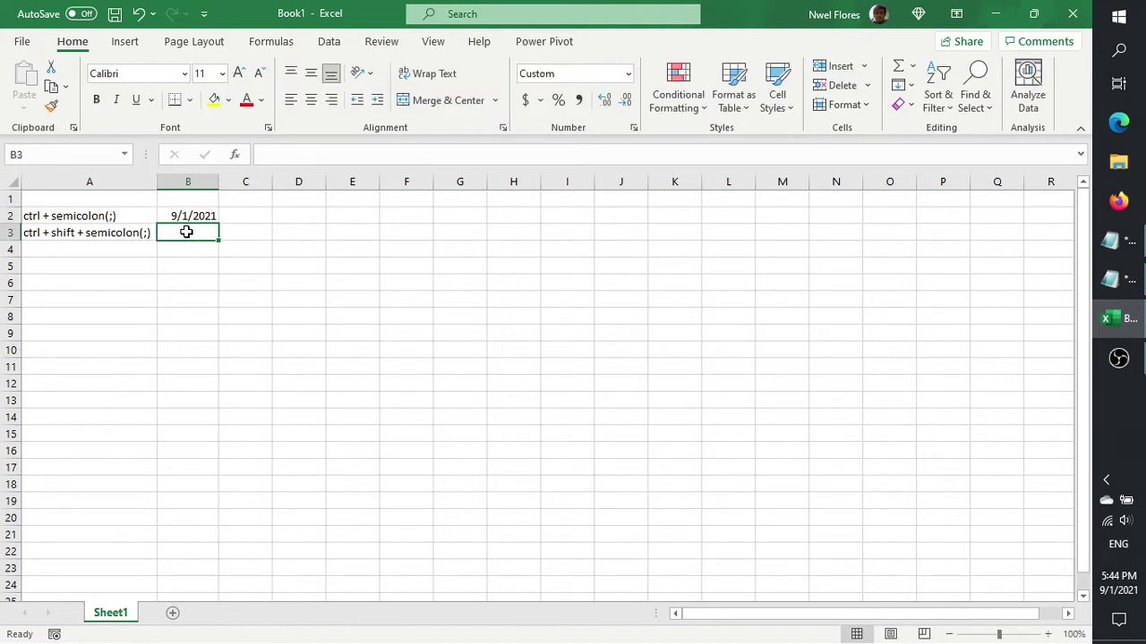
- Enter the current time, 5:44 PM, into B3 and B4 with Ctrl+Shift+;
key(ctrl+shift+semicolon)
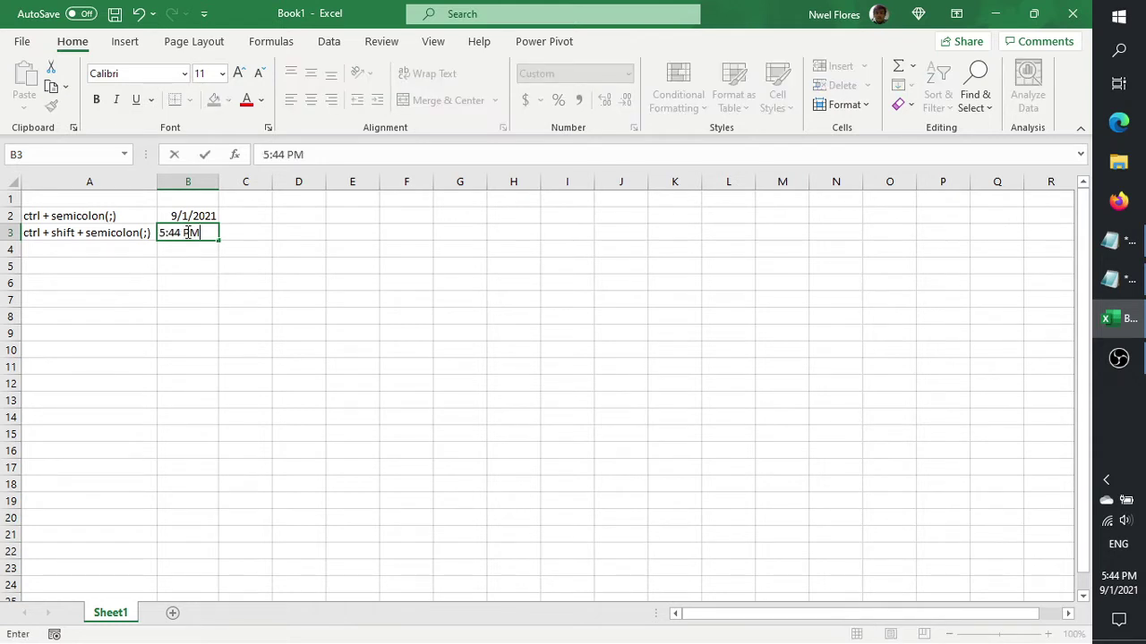
key(Return)
click(184, 232)
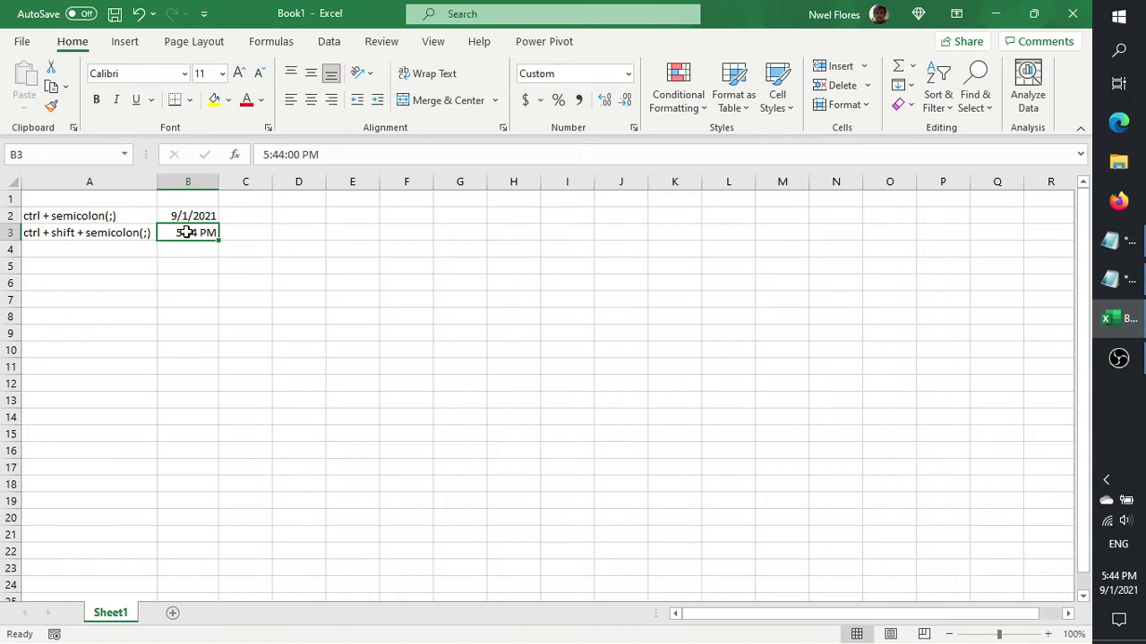
key(Return)
key(ctrl+shift+semicolon)
key(Return)
key(Up)
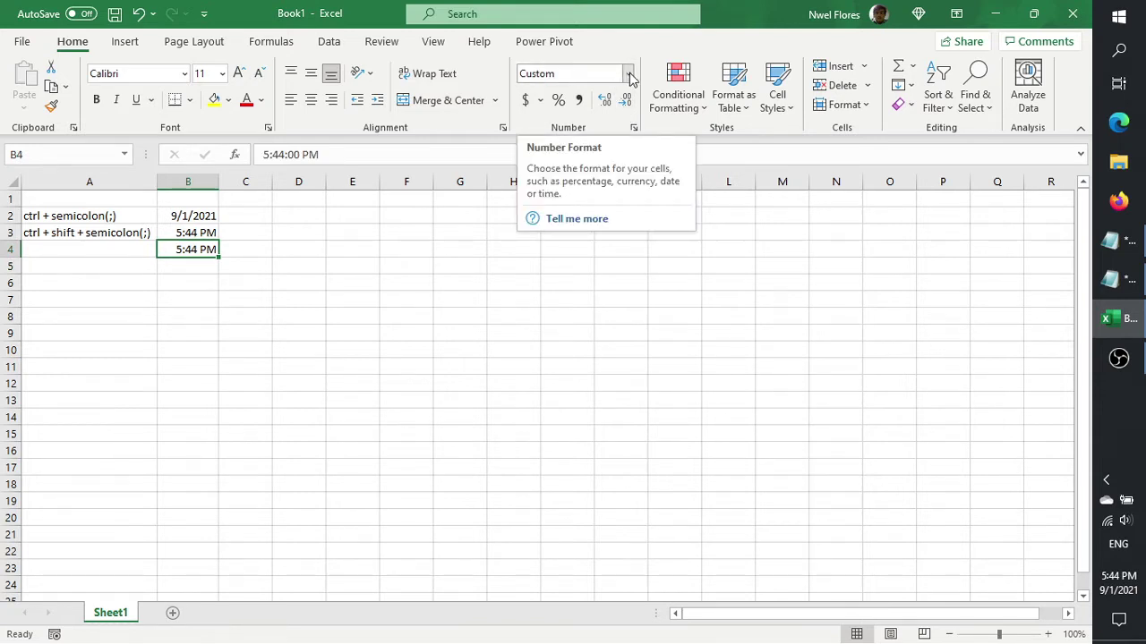
- Apply the Custom h:mm:ss AM/PM number format to B4 so it reads 5:44:00 PM
click(295, 155)
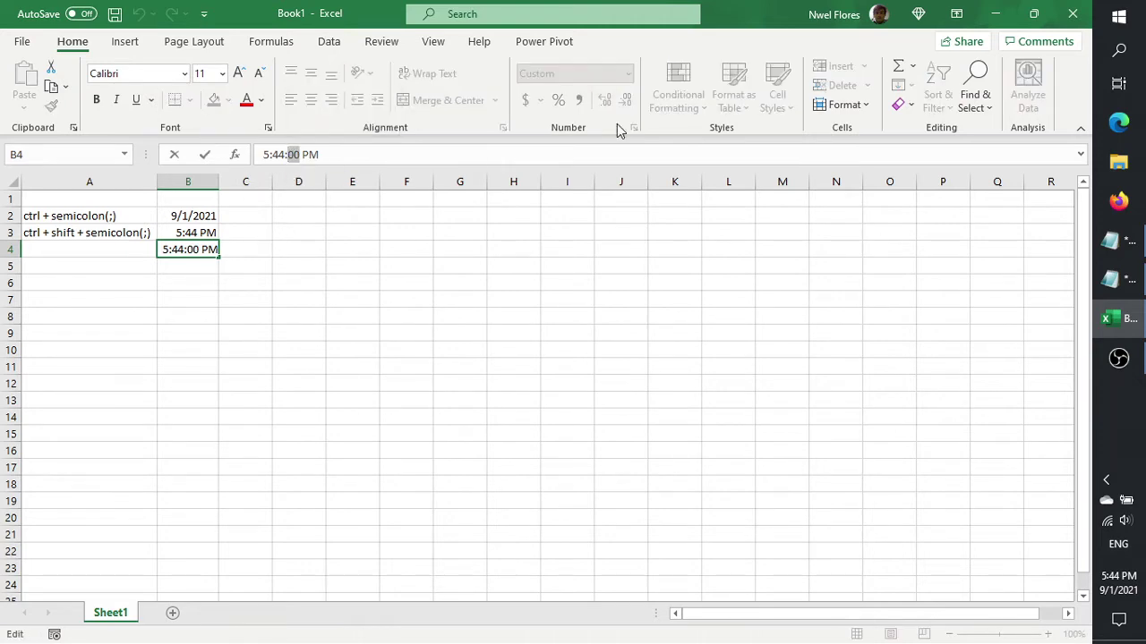
key(Escape)
click(630, 77)
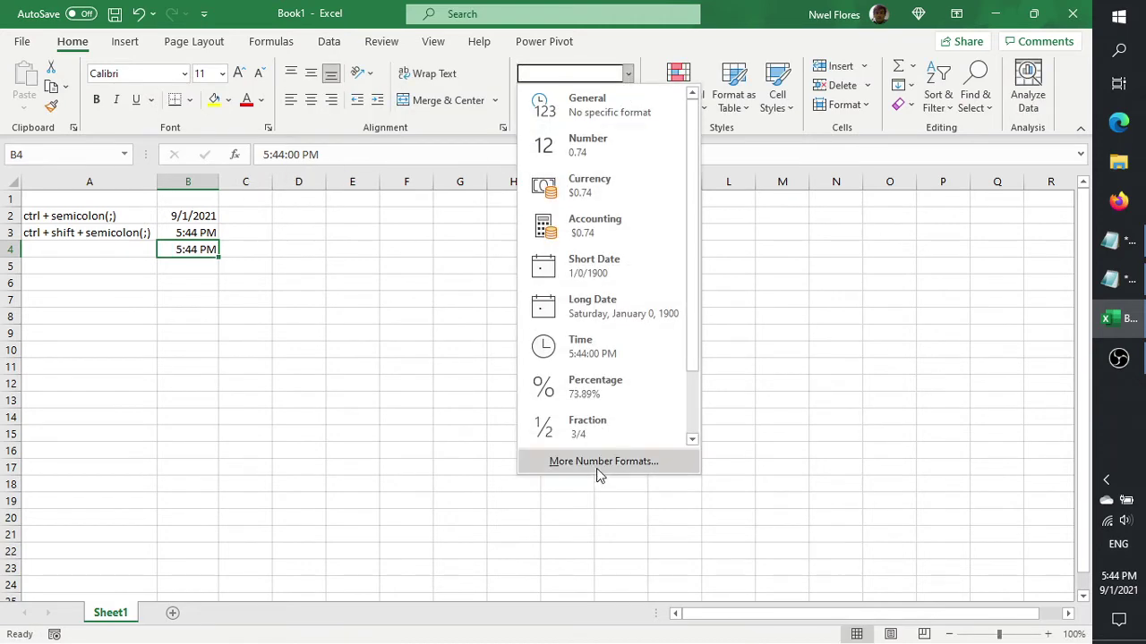
click(599, 475)
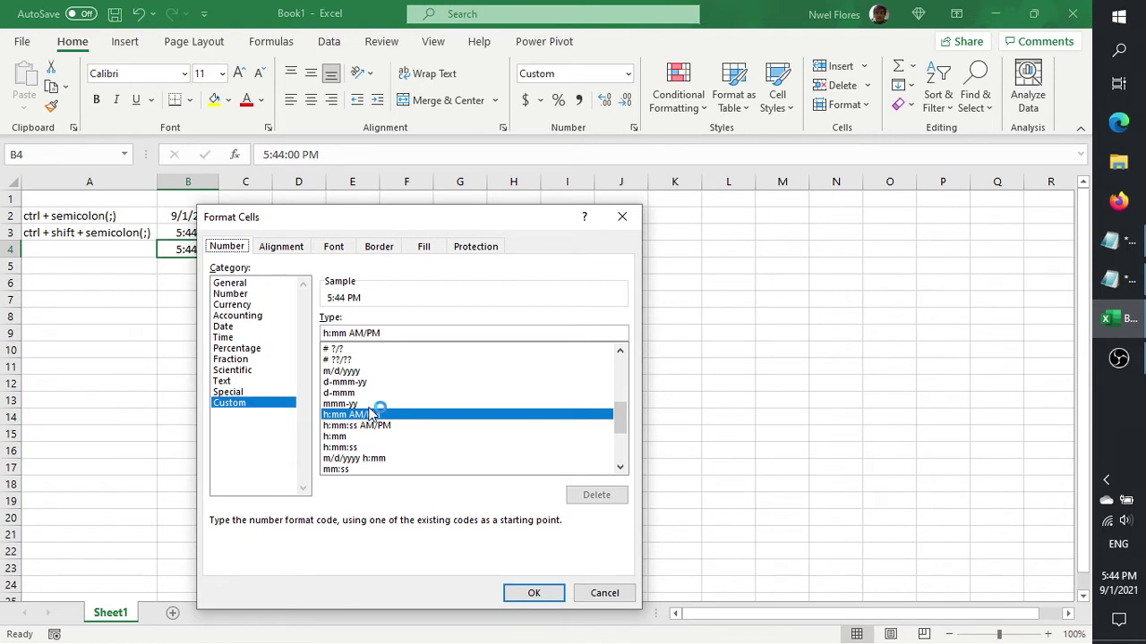
click(395, 426)
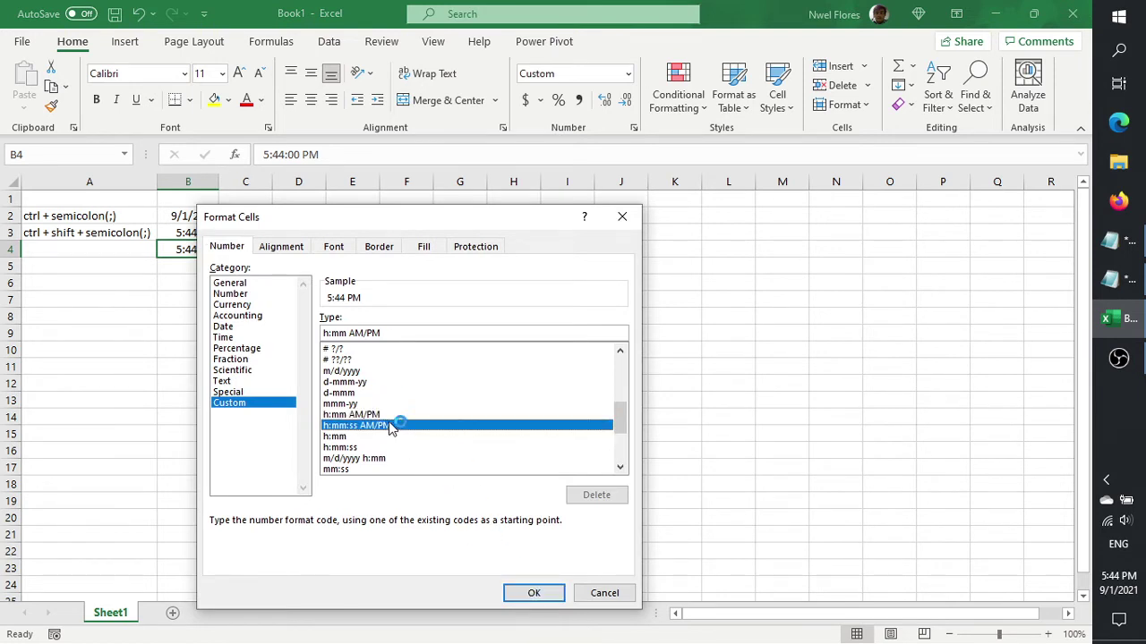
click(533, 592)
click(227, 300)
click(188, 250)
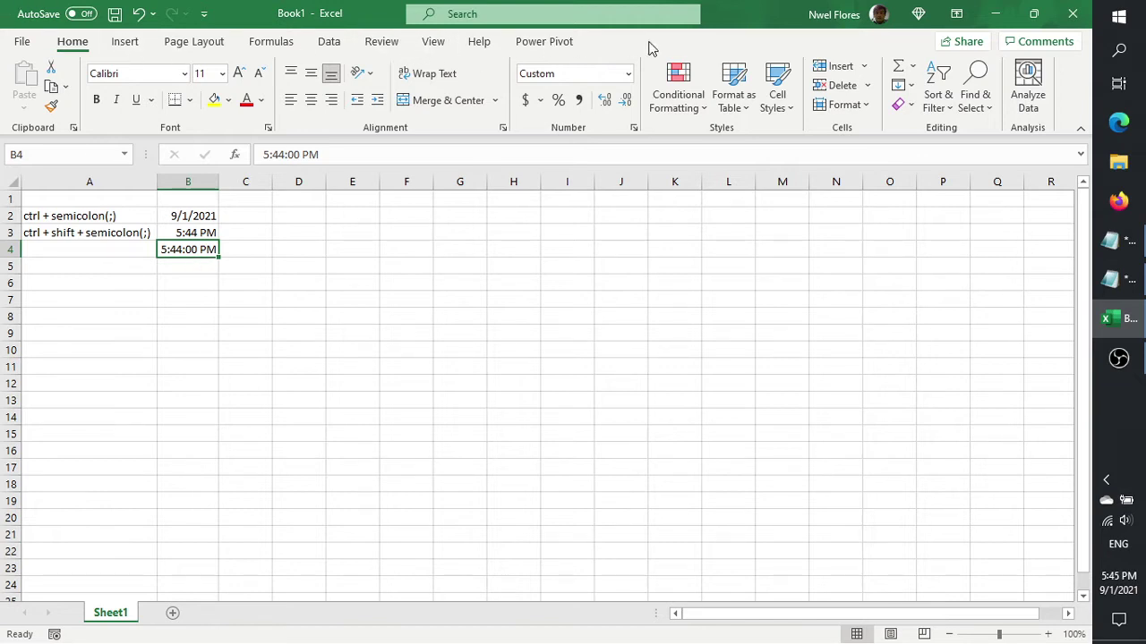
- Enable the Developer tab under Customize Ribbon in Excel Options and switch to it
click(23, 42)
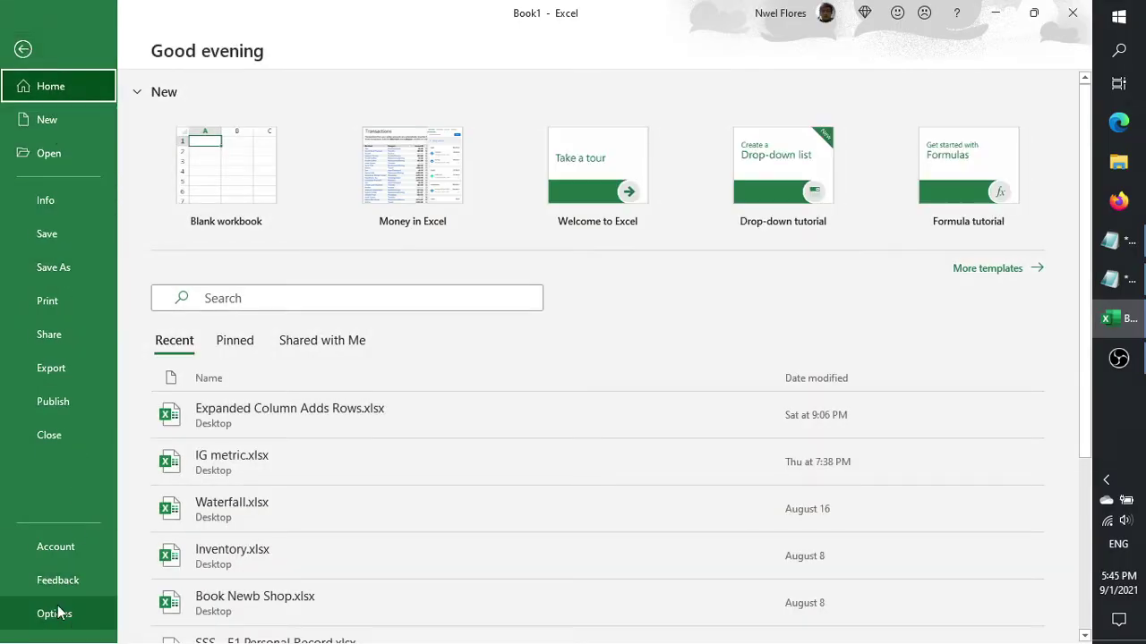
click(56, 614)
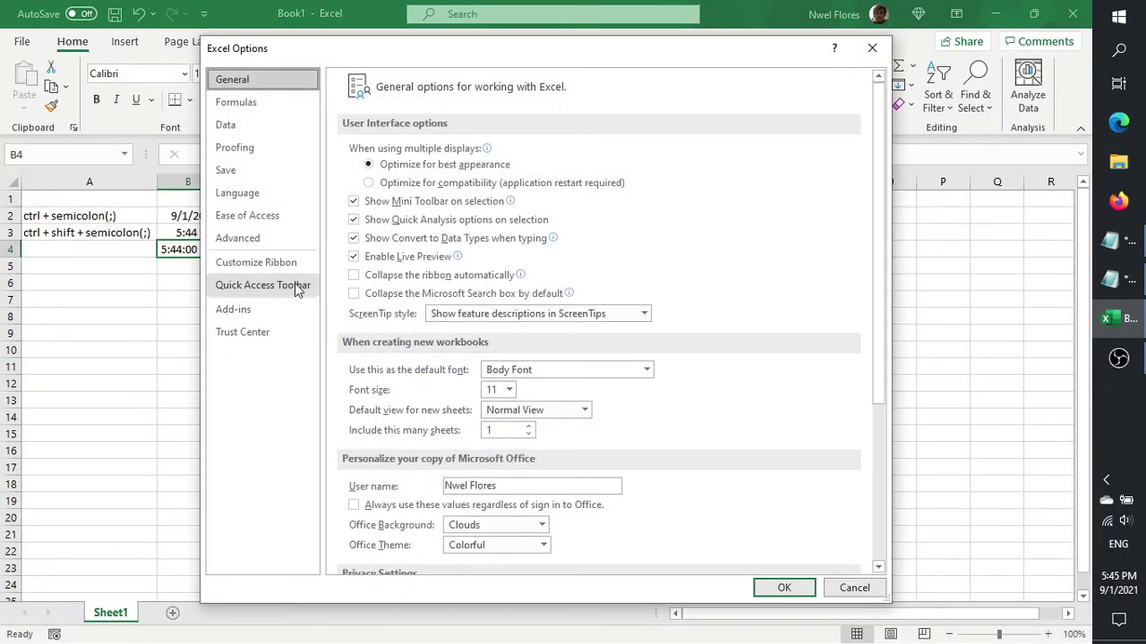
click(294, 264)
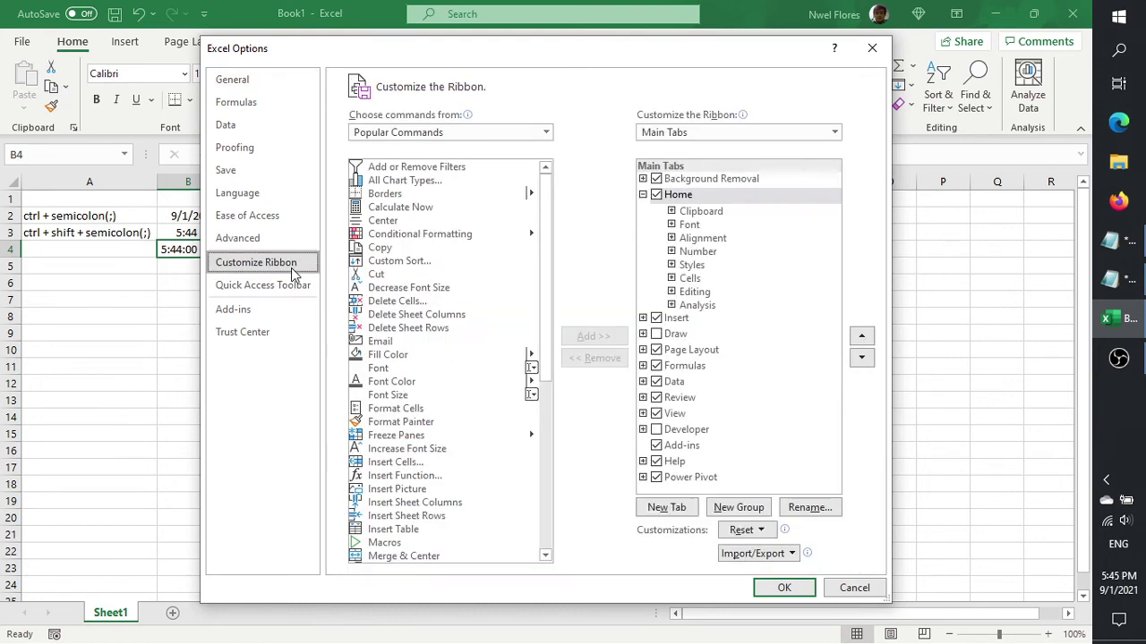
click(656, 431)
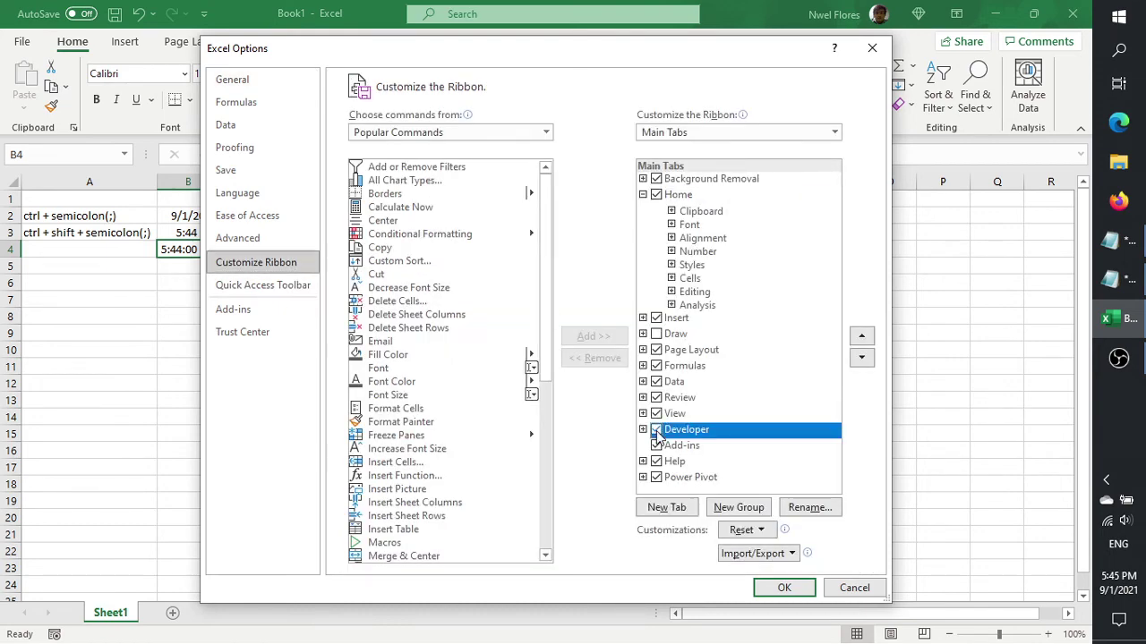
click(782, 589)
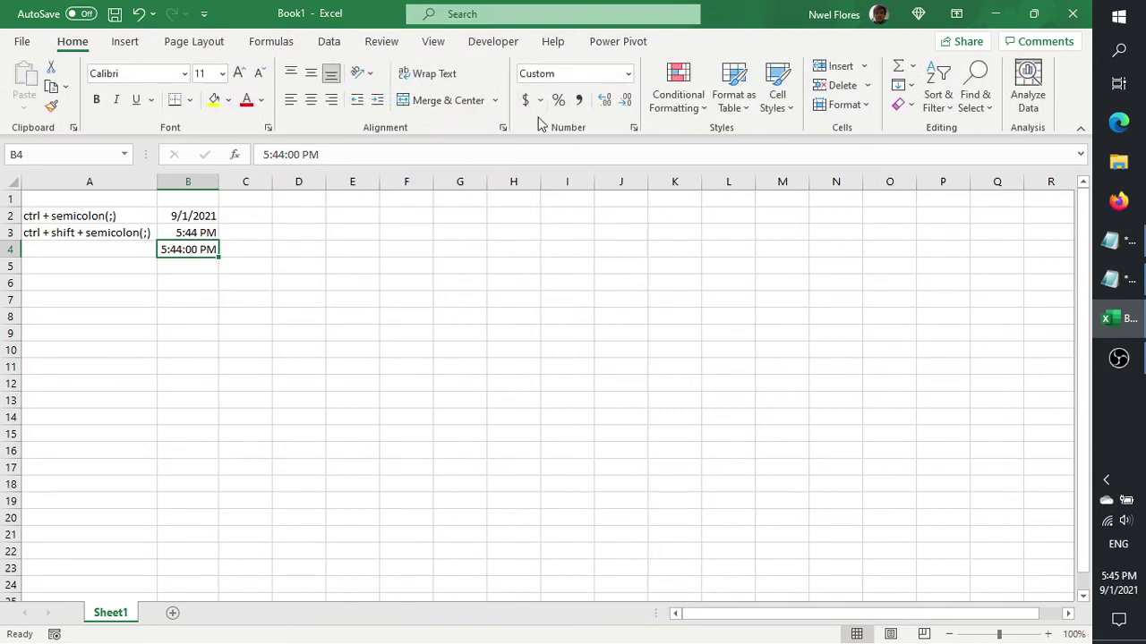
click(494, 41)
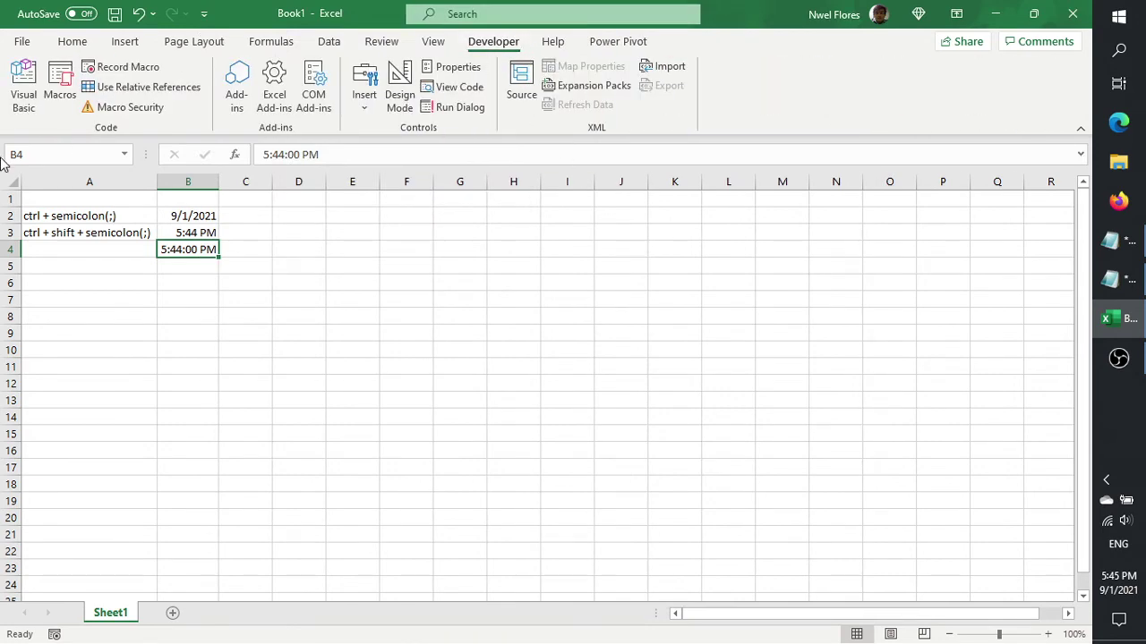
- In the VBA editor, start Sub RecordSeconds with the line ActiveCell.Value = Time
click(33, 109)
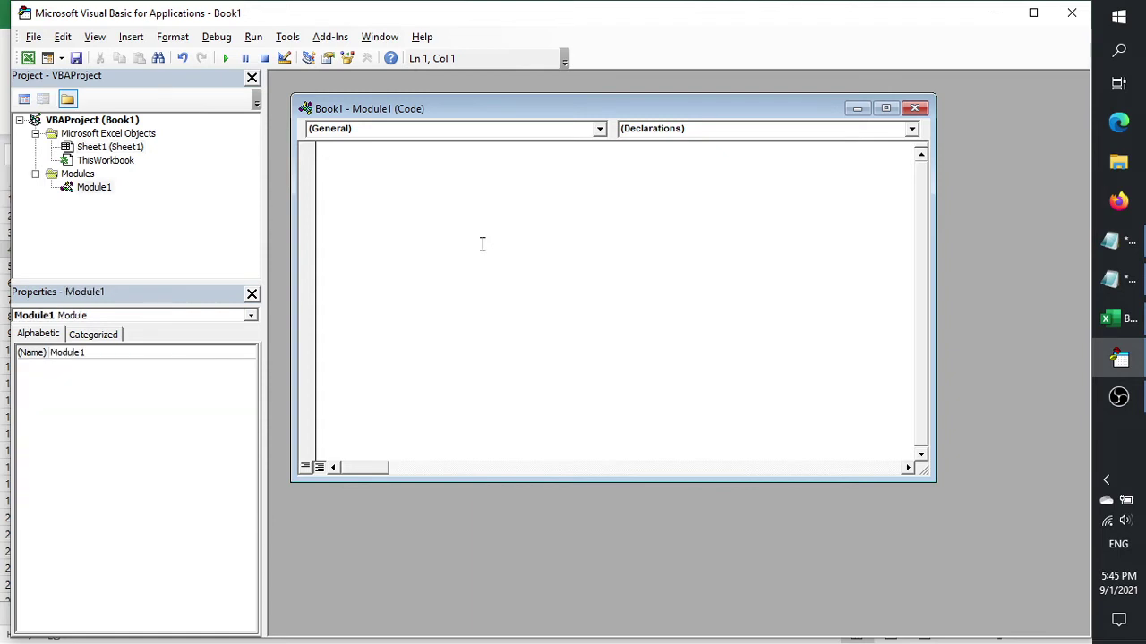
text(Sub RecordSeconds)
key(Return)
key(Return)
text(A)
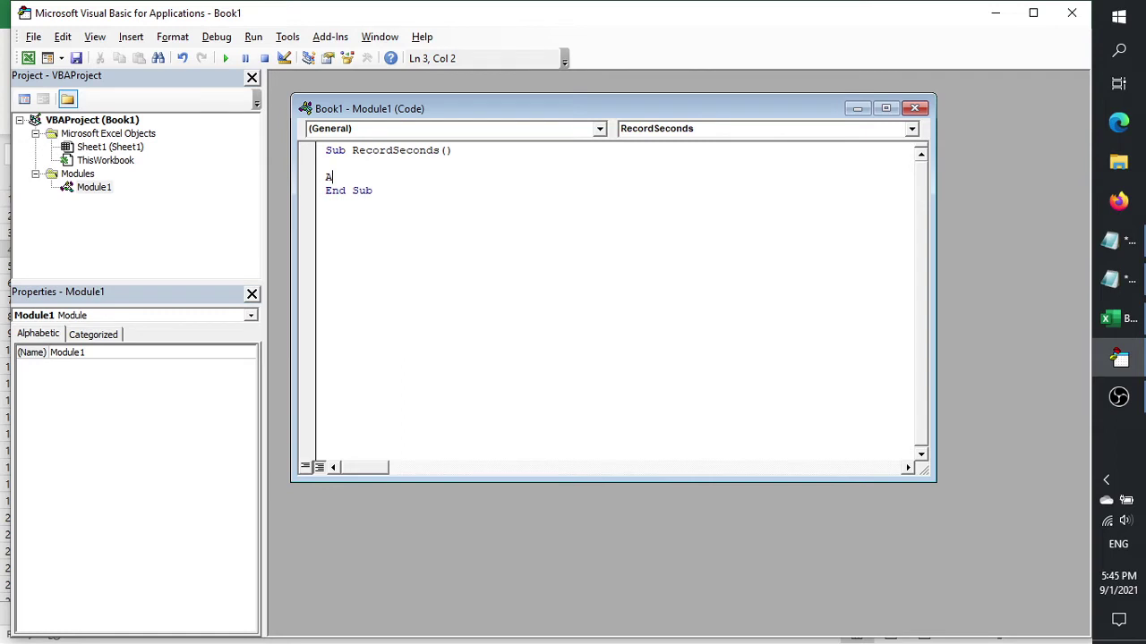
text(ctiveCell.)
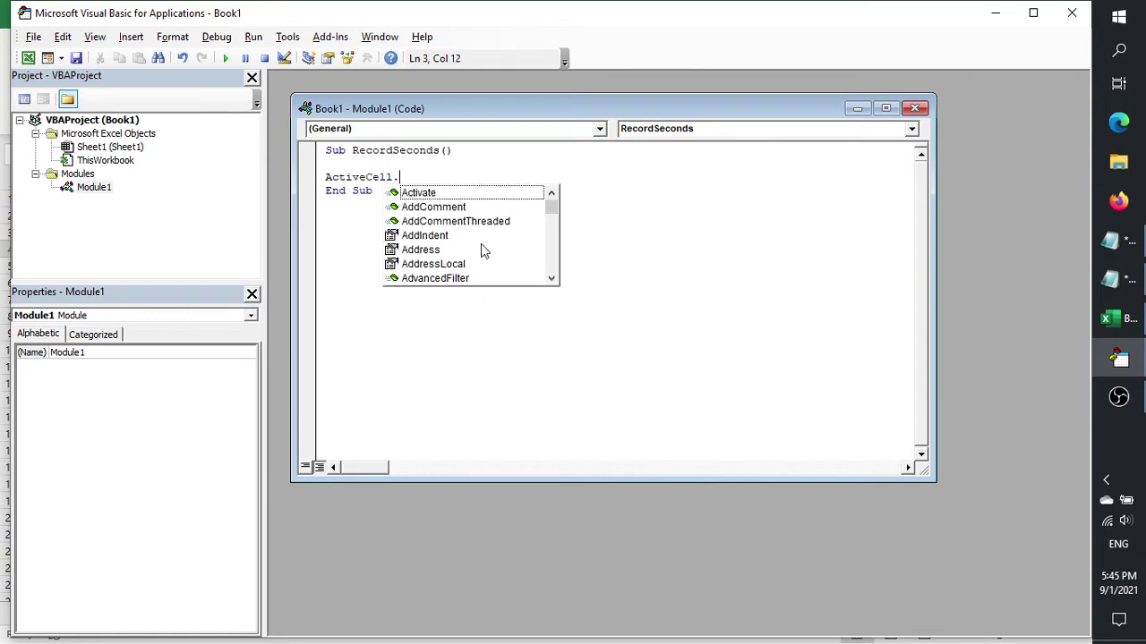
text(Value = Time)
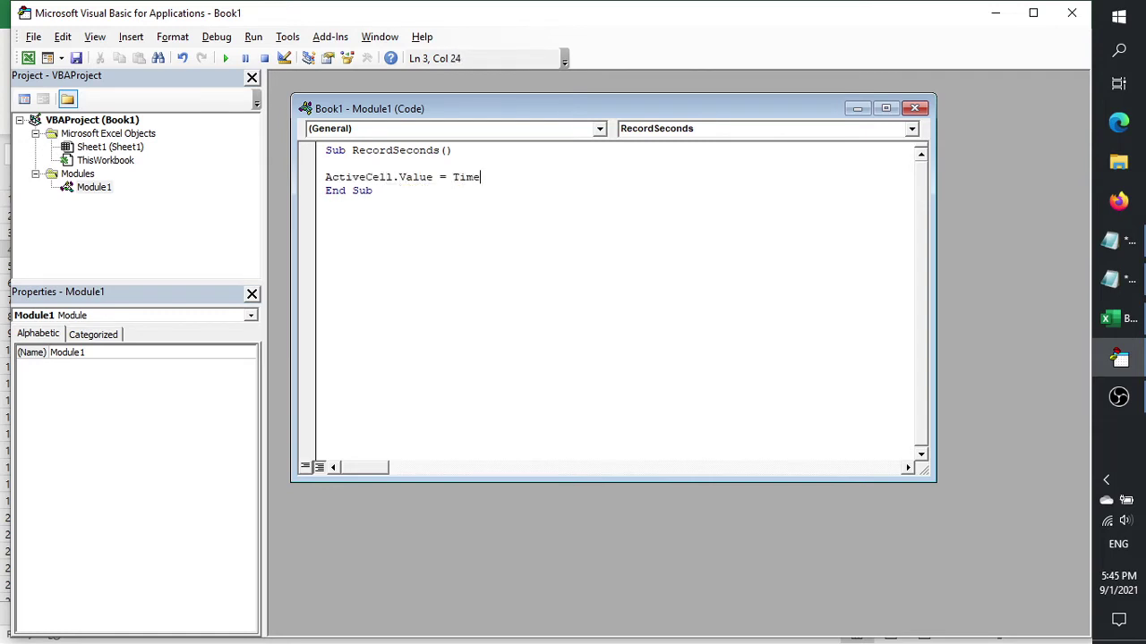
key(Return)
- Add the line ActiveCell.NumberFormat = "h:mm:ss AM/PM" to the RecordSeconds macro
text(ActiveCell.Num)
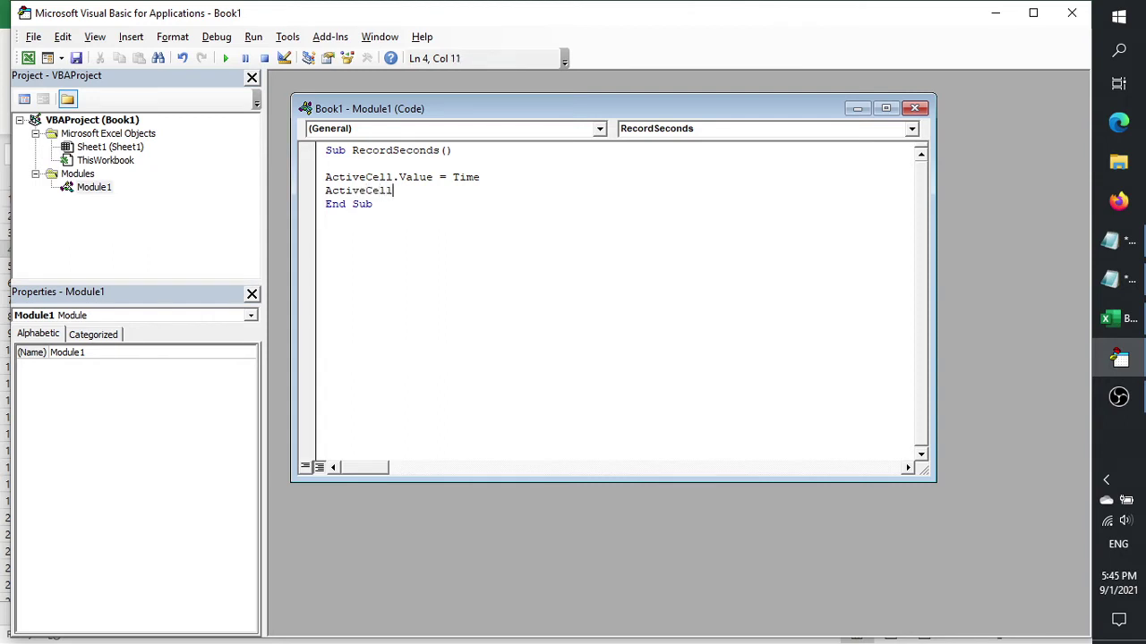
key(Tab)
text(= "h:mm:)
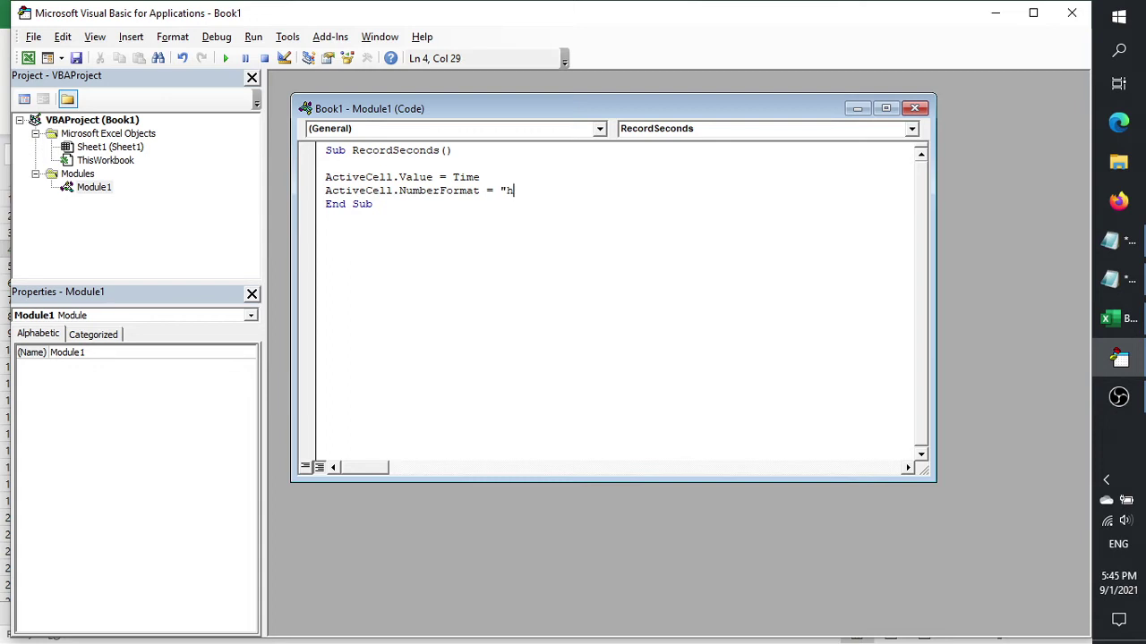
text(ss AM/PM")
key(Return)
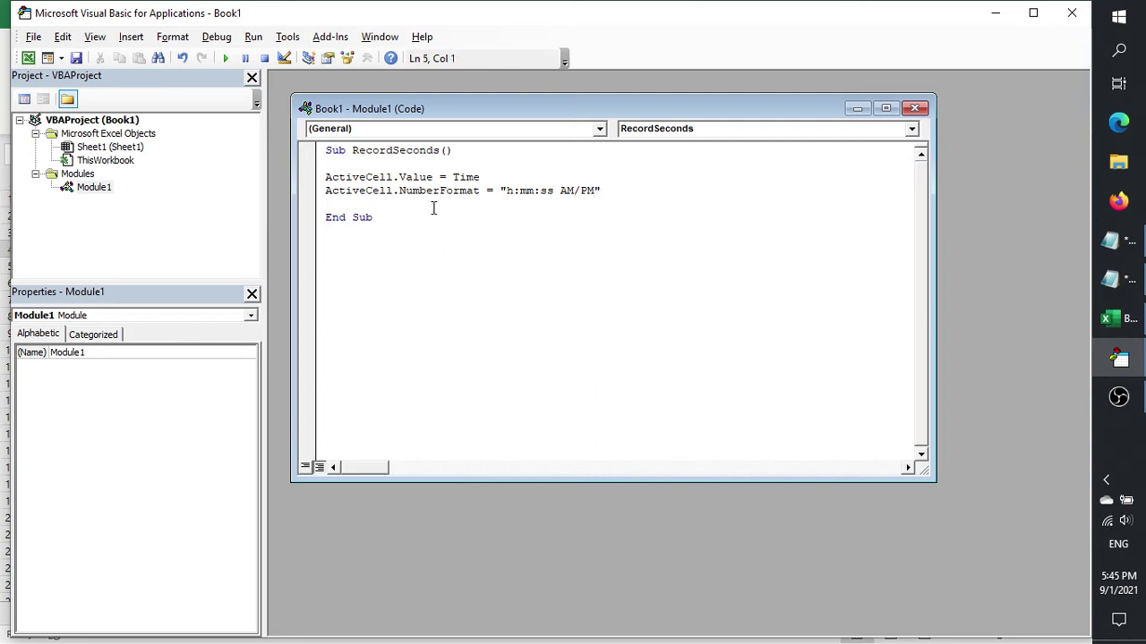
- Close the VBA editor and run RecordSeconds in B6, stamping 5:46:02 PM
click(1074, 16)
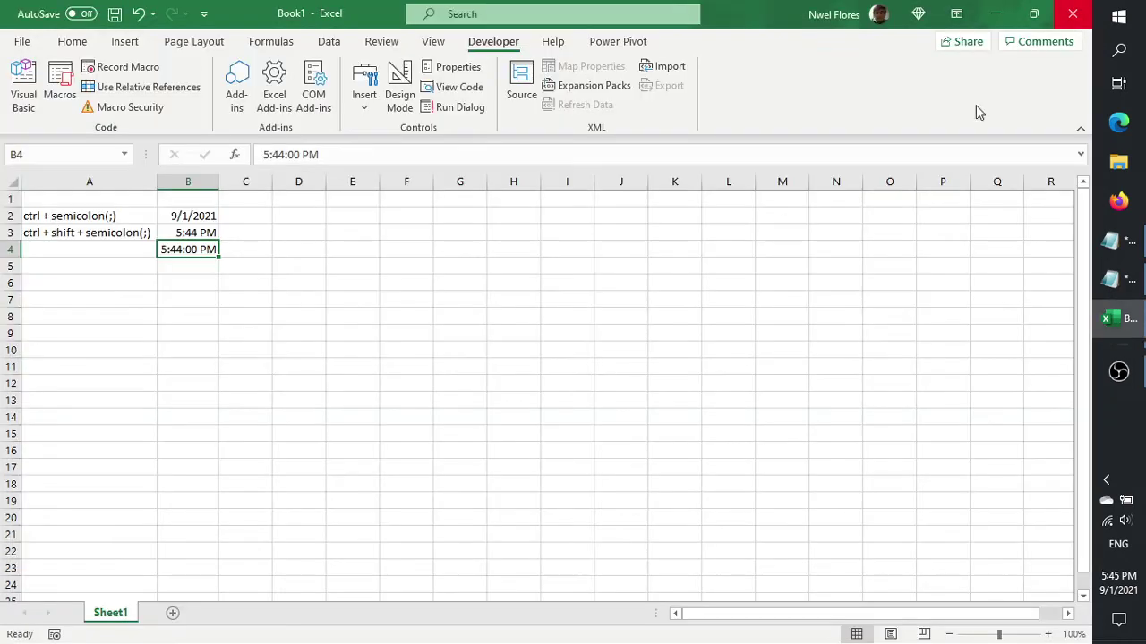
click(185, 280)
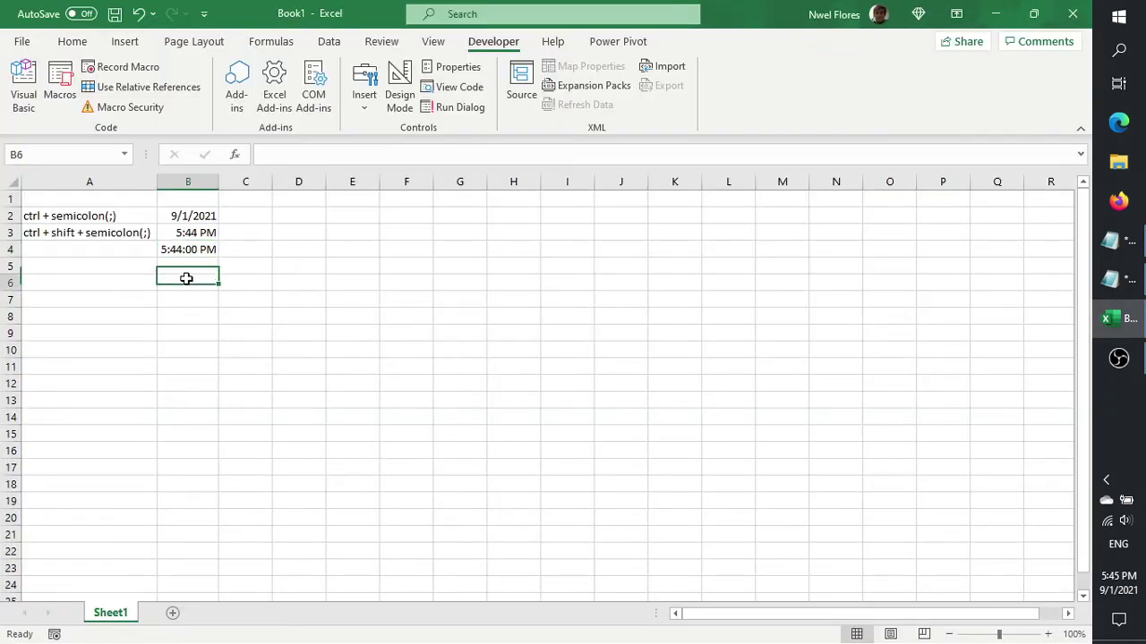
click(63, 105)
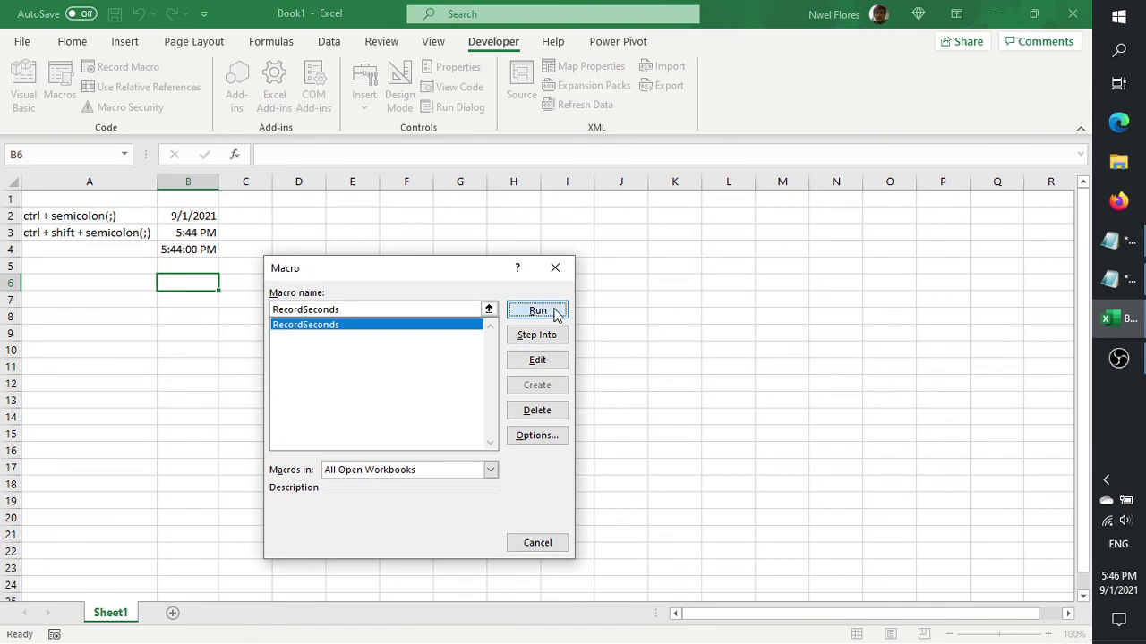
click(553, 313)
- Enter the current time into B7 with Ctrl+Shift+;
click(206, 301)
click(199, 283)
click(201, 301)
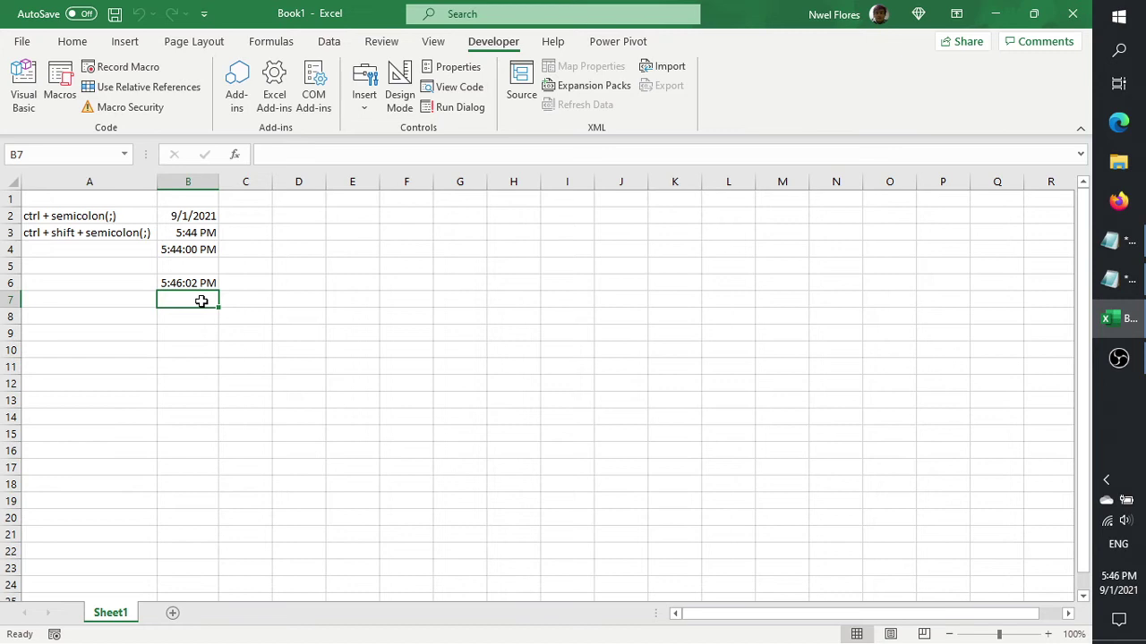
key(ctrl+shift+semicolon)
key(ctrl+Return)
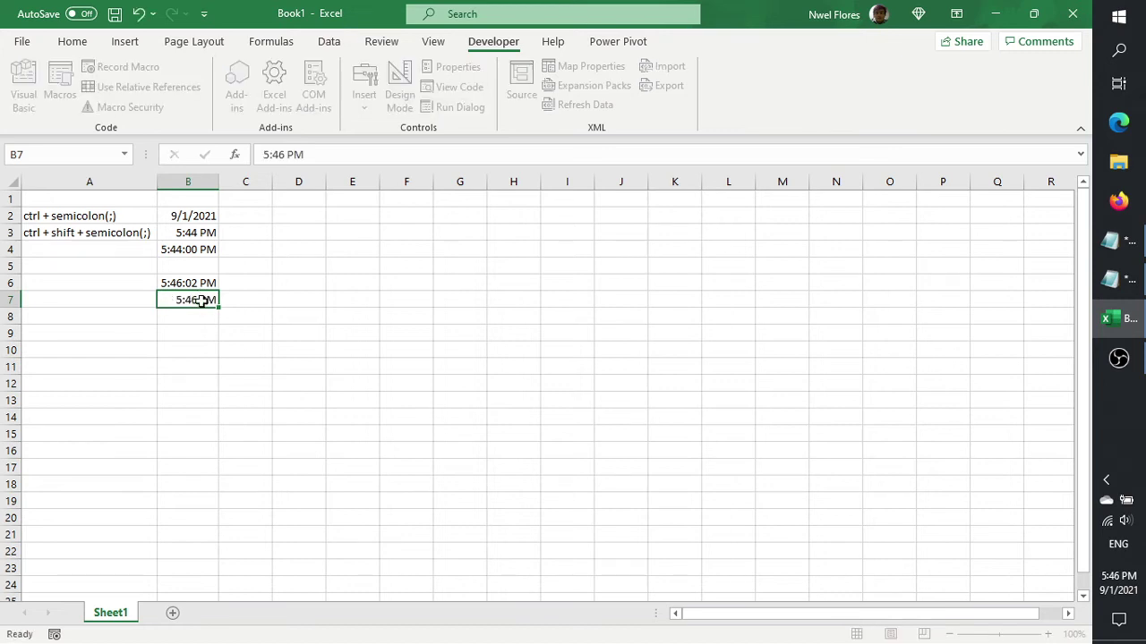
- Copy B6's seconds time format onto B7 with Format Painter, showing 5:46:00 PM
click(205, 285)
click(72, 42)
click(51, 105)
click(195, 302)
- Run RecordSeconds in B8 to stamp 5:46:19 PM, then move to B9
click(198, 315)
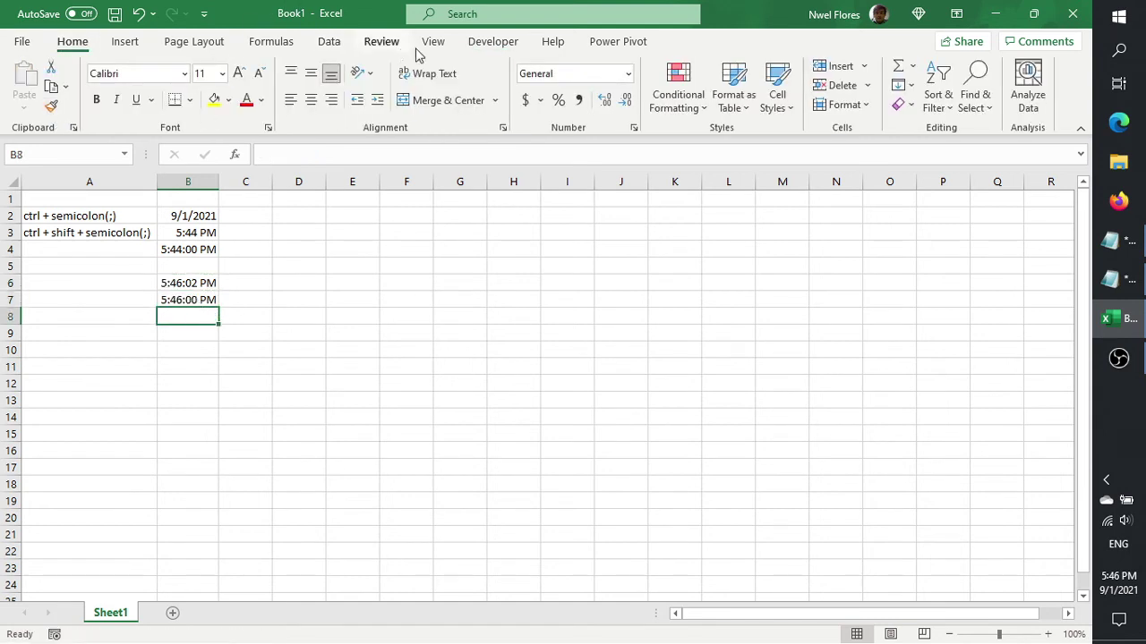
click(507, 43)
click(62, 98)
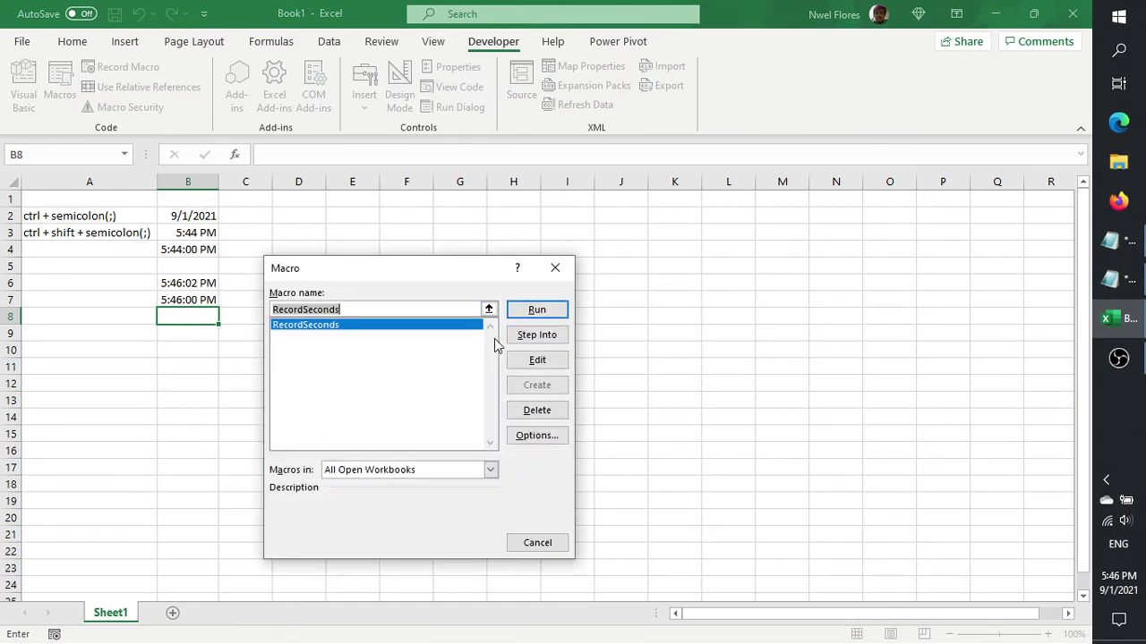
click(536, 309)
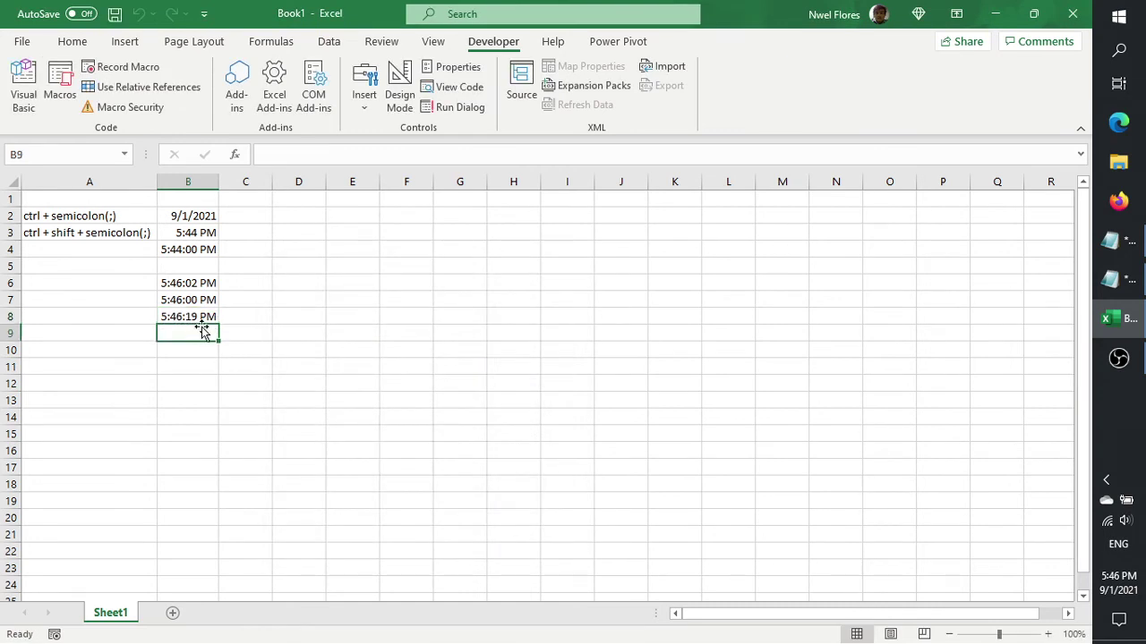
click(198, 331)
- Assign RecordSeconds the shortcut key Ctrl+Shift+H in its macro options
click(60, 99)
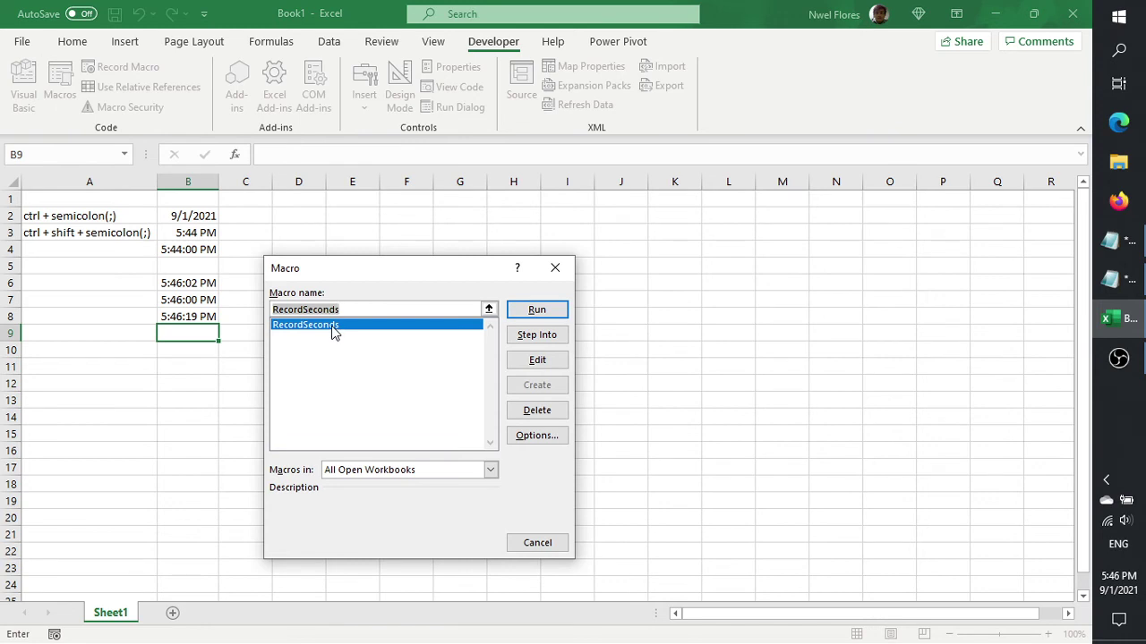
click(537, 438)
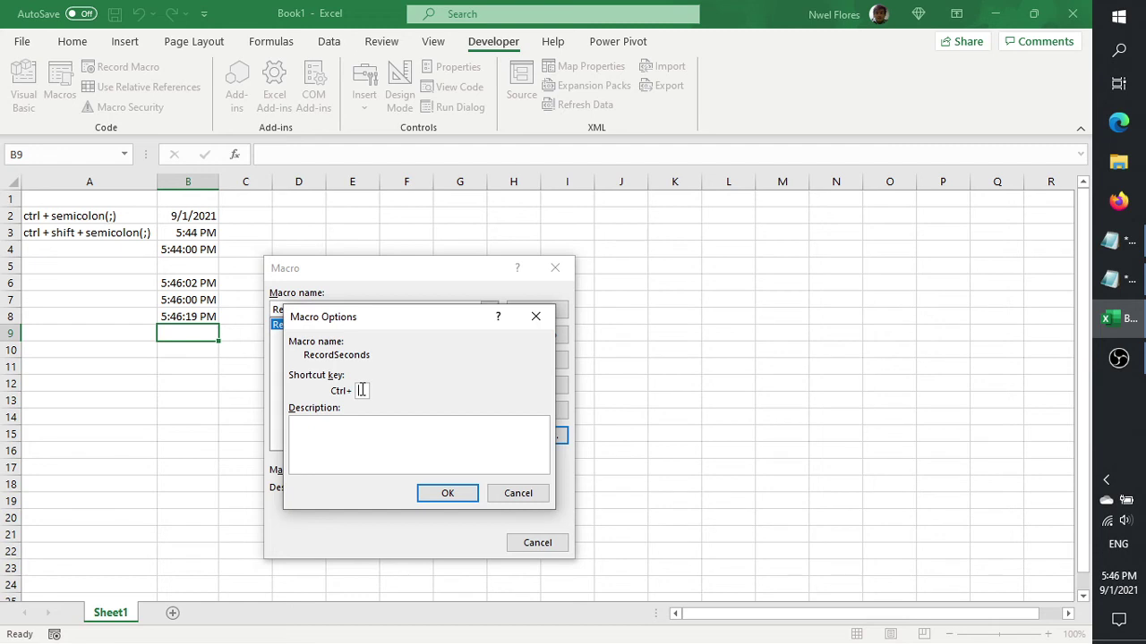
text(H)
click(454, 500)
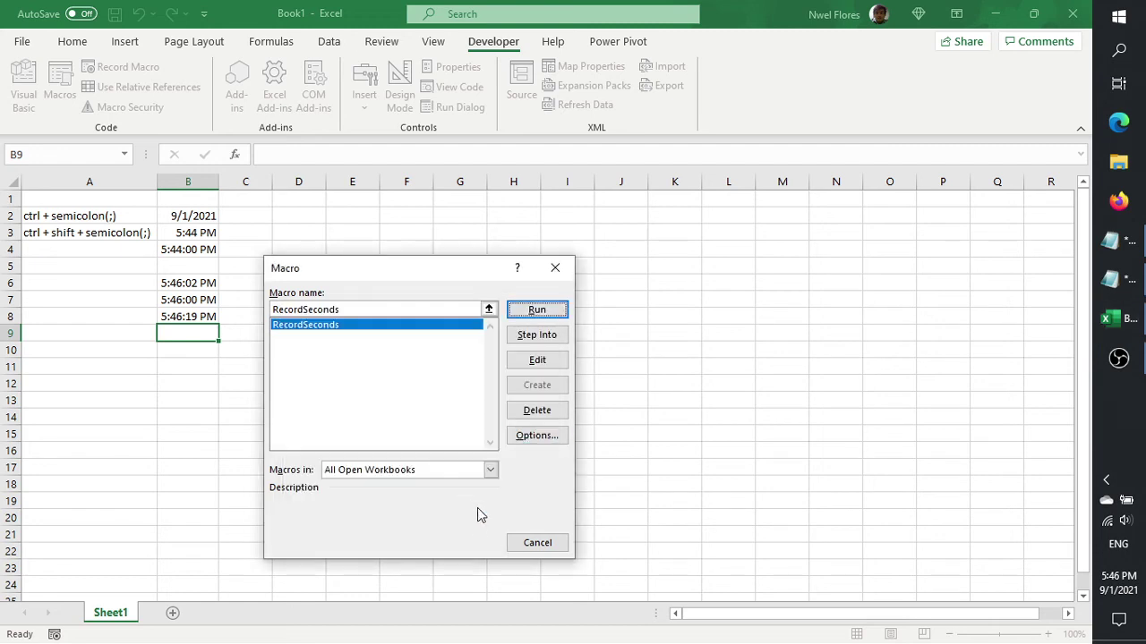
click(556, 269)
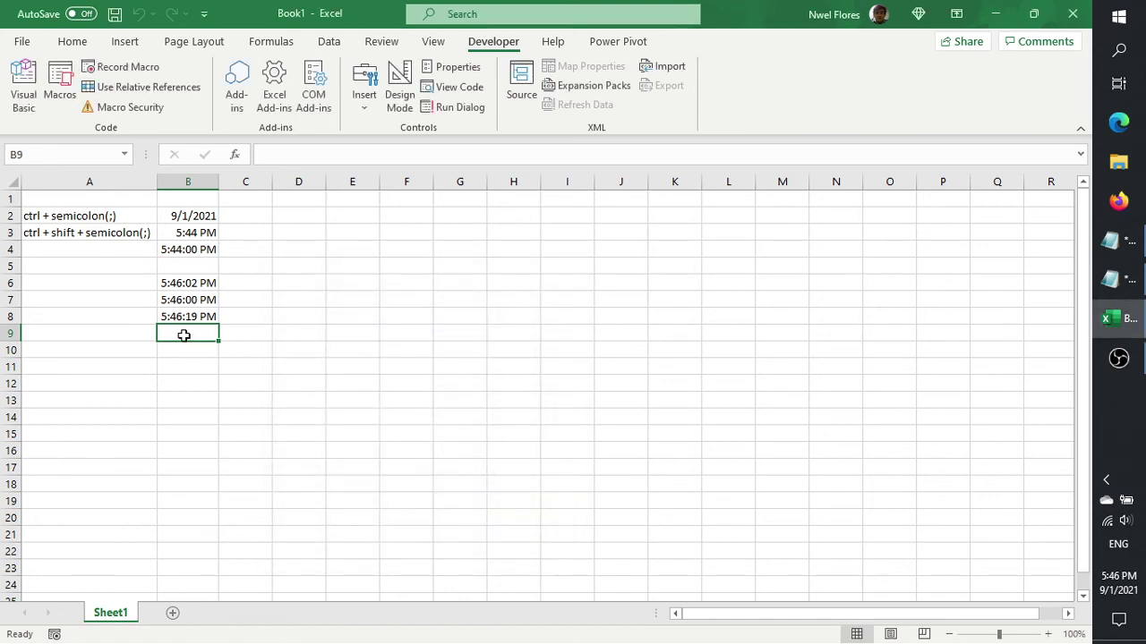
- Stamp times into B9 through B14 with Ctrl+Shift+H, from 5:46:47 PM to 5:46:53 PM
key(ctrl+shift+h)
key(Return)
key(ctrl+shift+h)
key(Return)
key(ctrl+shift+h)
key(Return)
key(ctrl+shift+h)
key(Return)
key(ctrl+shift+h)
key(Return)
key(ctrl+shift+h)
key(Return)
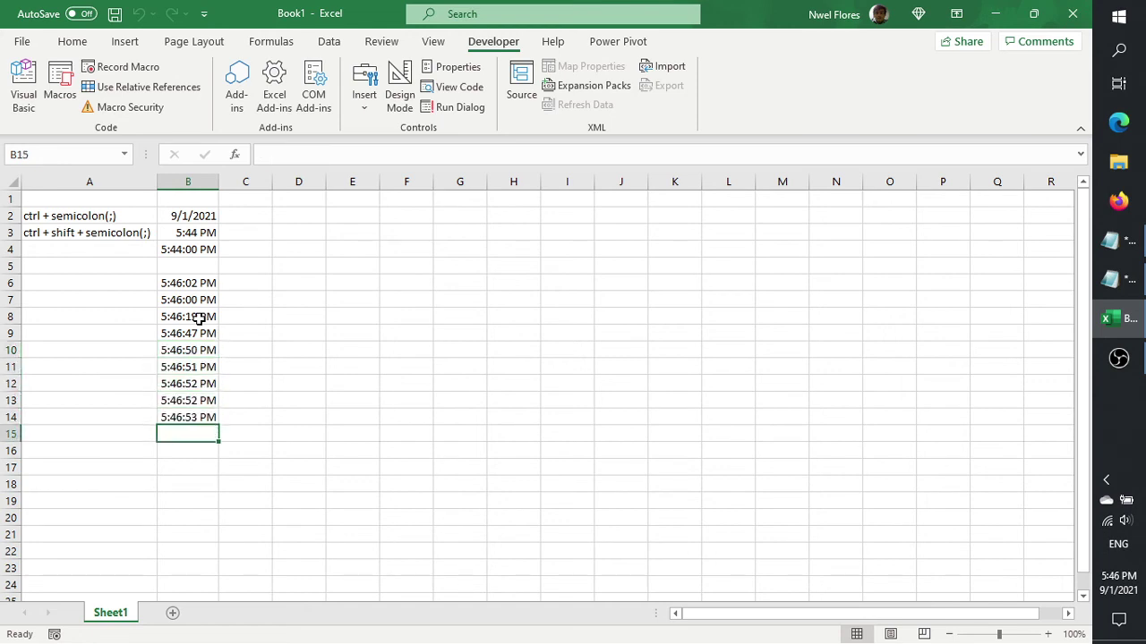